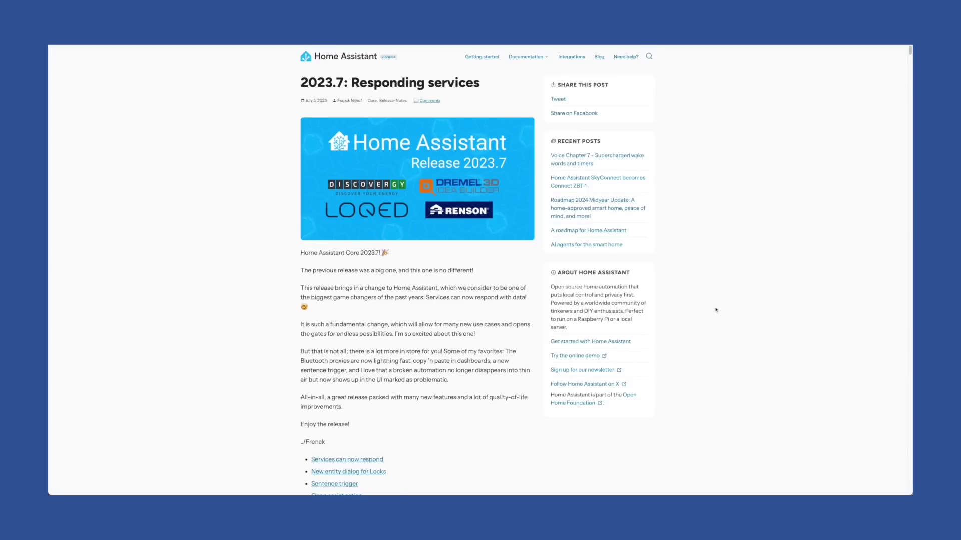
Scroll Settings to see the six repairs, including the deprecated calendar.list_events notice.
{"action": "scroll", "coordinate": [715, 311], "scroll_direction": "down", "scroll_amount": 10}
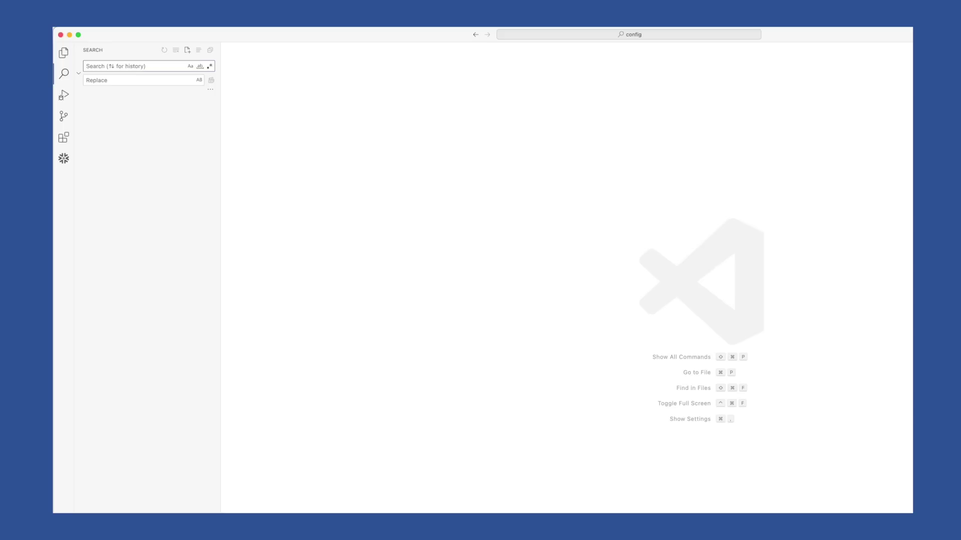
Find calendar.list_events in events.yaml and change line 449's service to calendar.get_events.
{"action": "type", "text": "cal"}
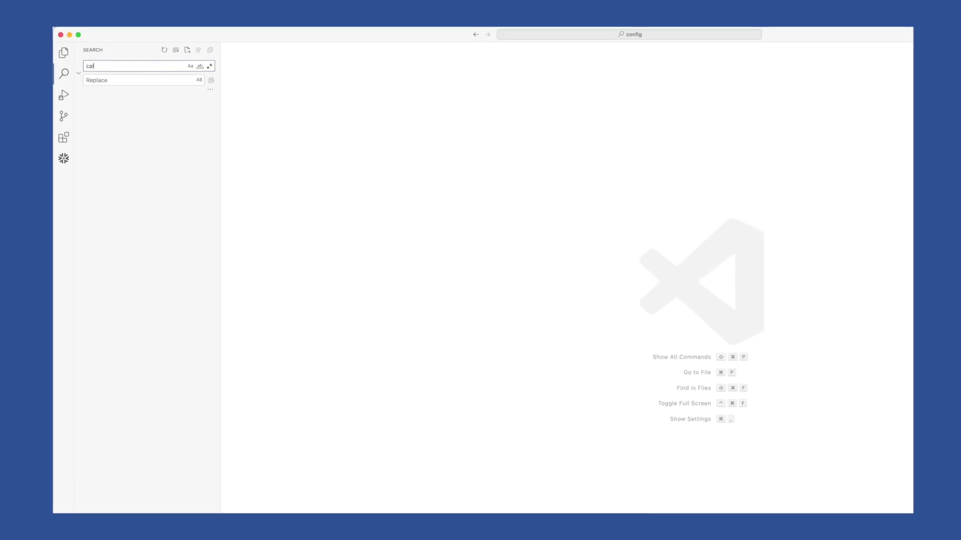
{"action": "type", "text": "endar.lis"}
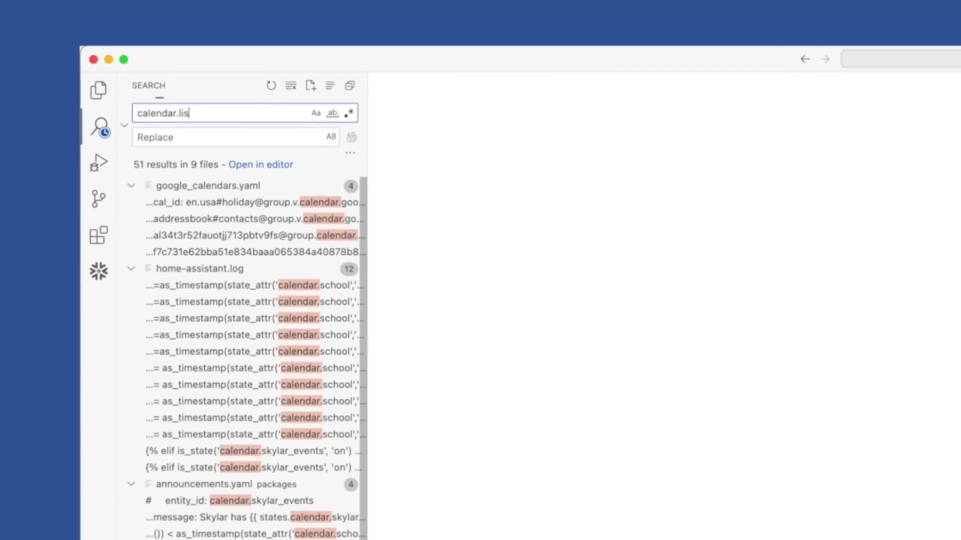
{"action": "type", "text": "t_events"}
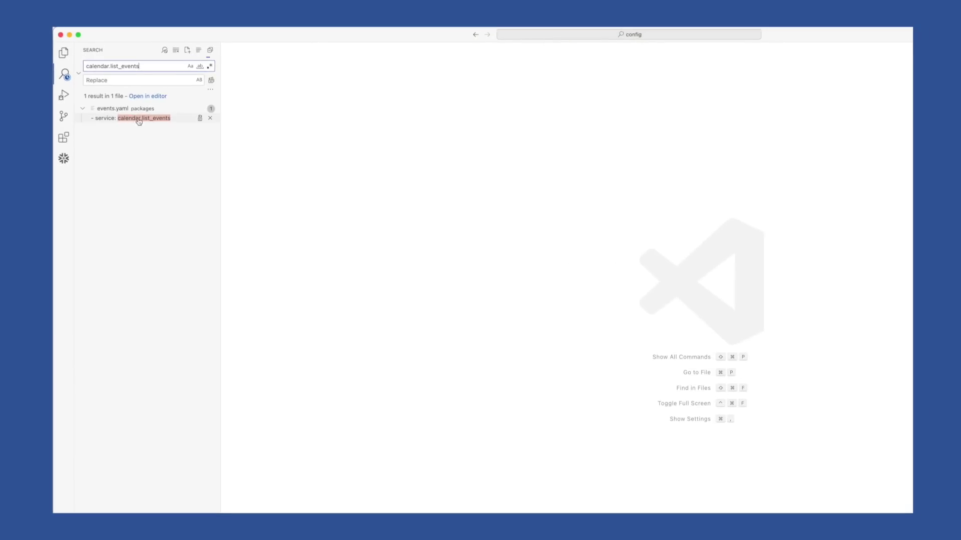
{"action": "left_click", "coordinate": [145, 125]}
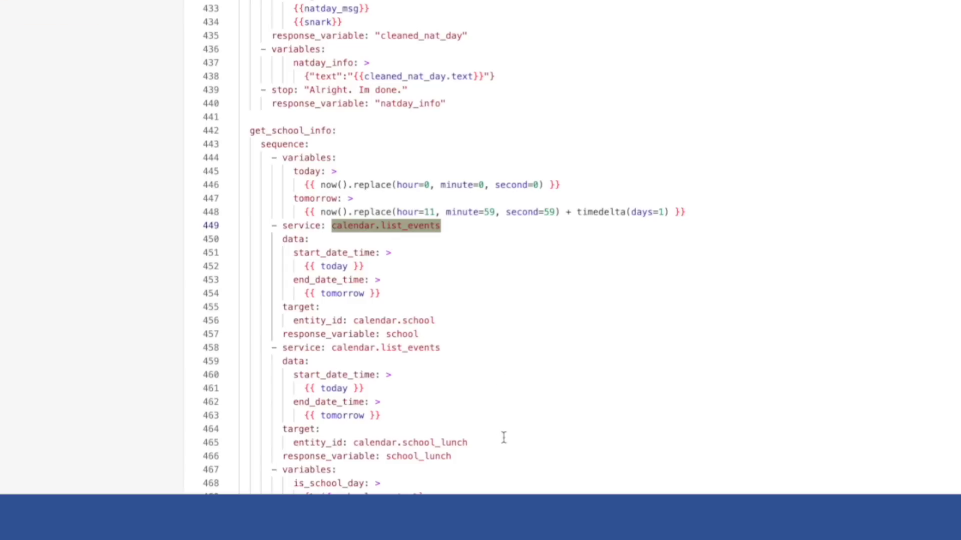
{"action": "left_click", "coordinate": [402, 226]}
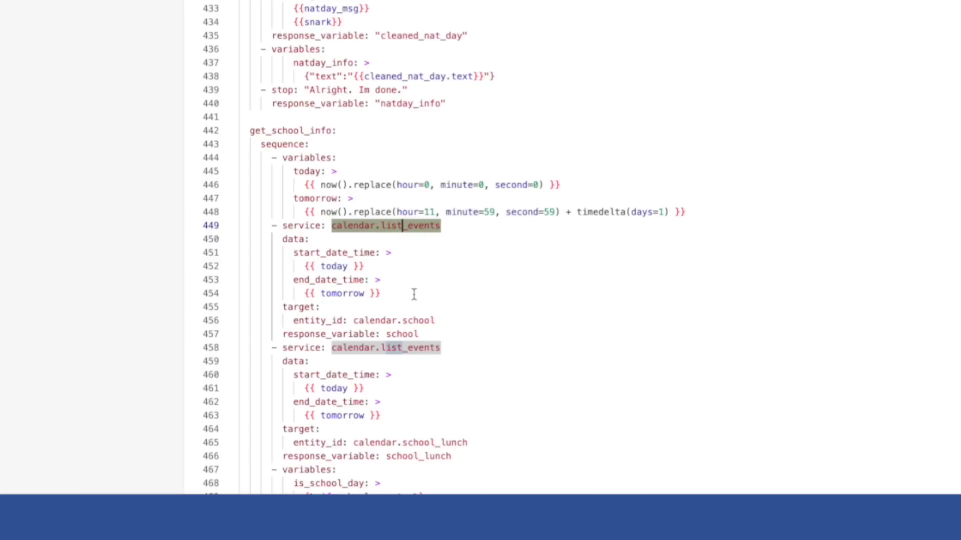
{"action": "key", "text": "BackSpace"}
{"action": "key", "text": "BackSpace"}
{"action": "key", "text": "BackSpace"}
{"action": "key", "text": "BackSpace"}
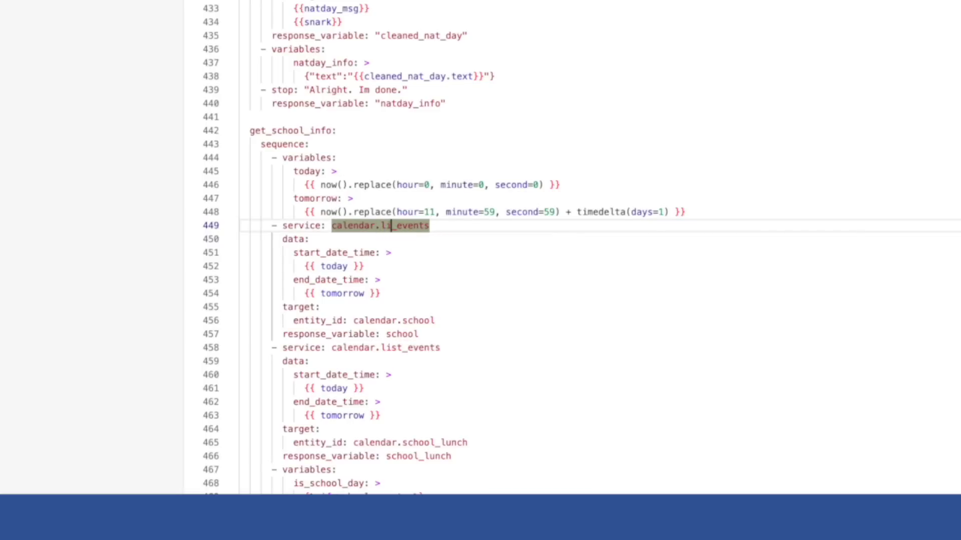
{"action": "type", "text": "get"}
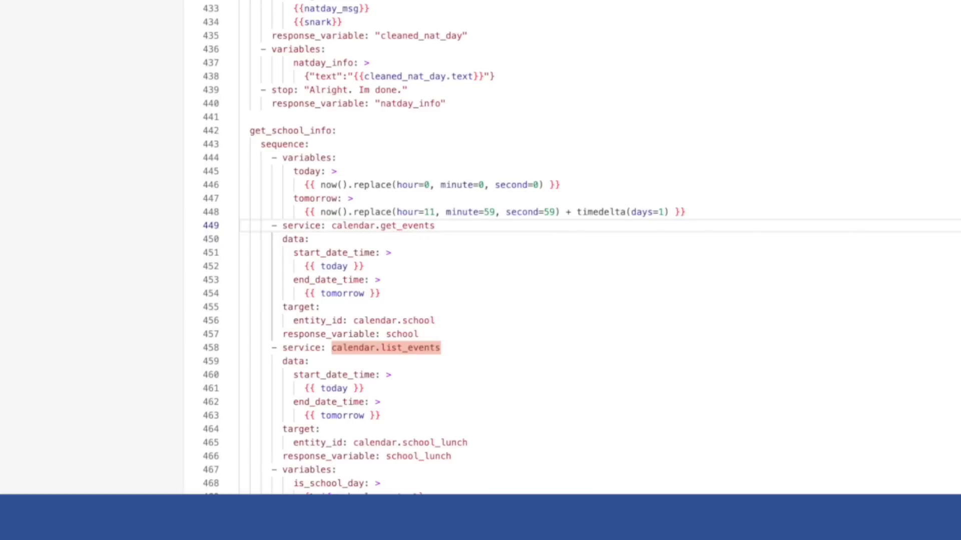
Change the service on line 458 to calendar.get_events as well.
{"action": "left_click", "coordinate": [381, 347]}
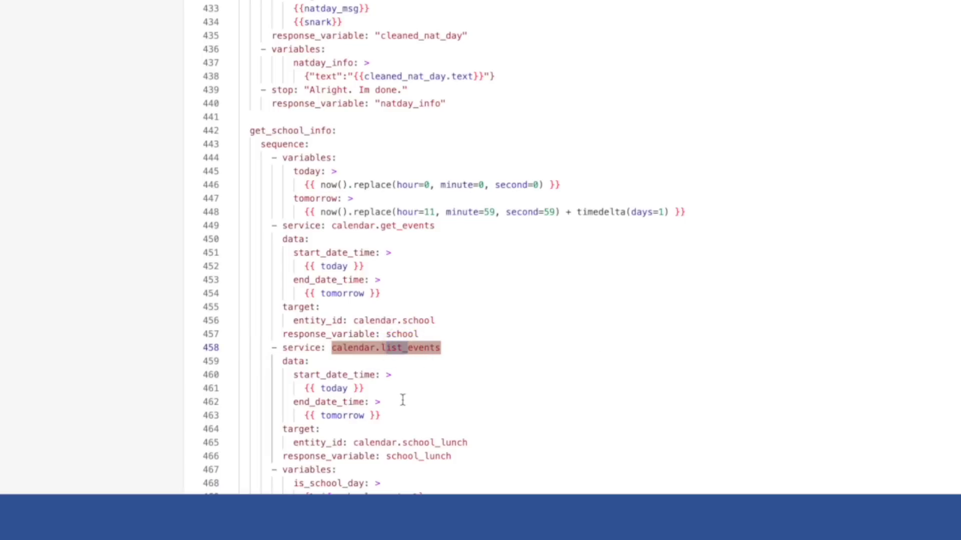
{"action": "key", "text": "Delete"}
{"action": "key", "text": "Delete"}
{"action": "key", "text": "Delete"}
{"action": "key", "text": "Delete"}
{"action": "key", "text": "Delete"}
{"action": "type", "text": "get_"}
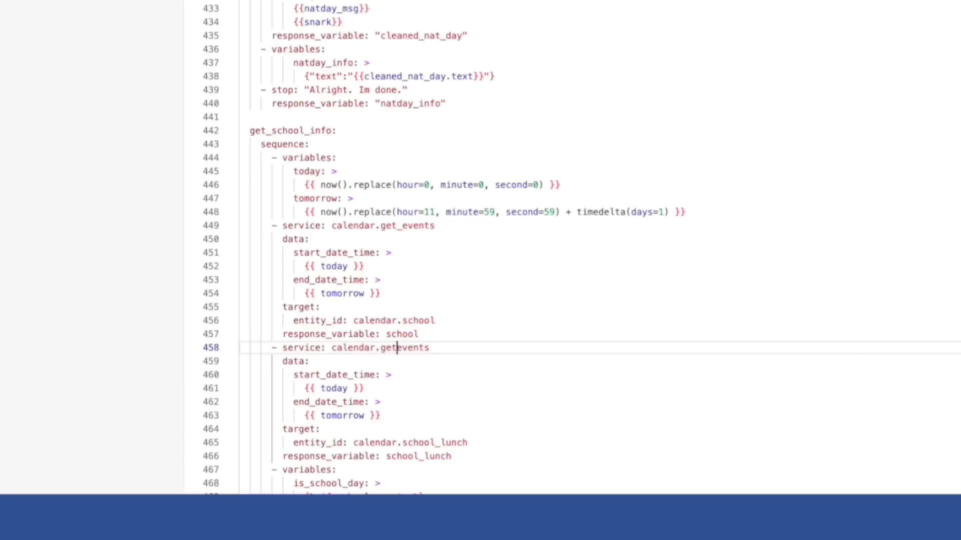
{"action": "scroll", "coordinate": [481, 204], "scroll_direction": "down", "scroll_amount": 4}
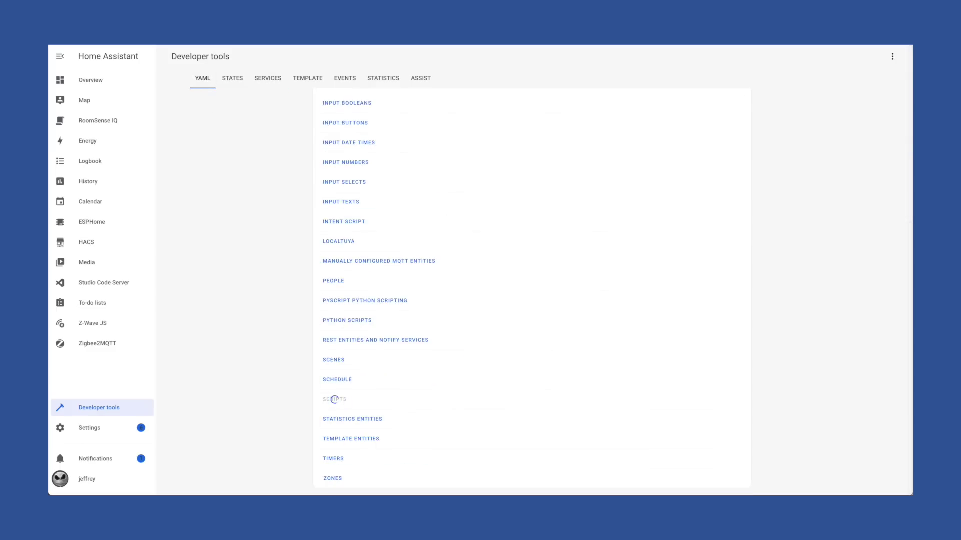
Run the get_school_info script, then submit the calendar.list_events repair as fixed.
{"action": "left_click", "coordinate": [274, 82]}
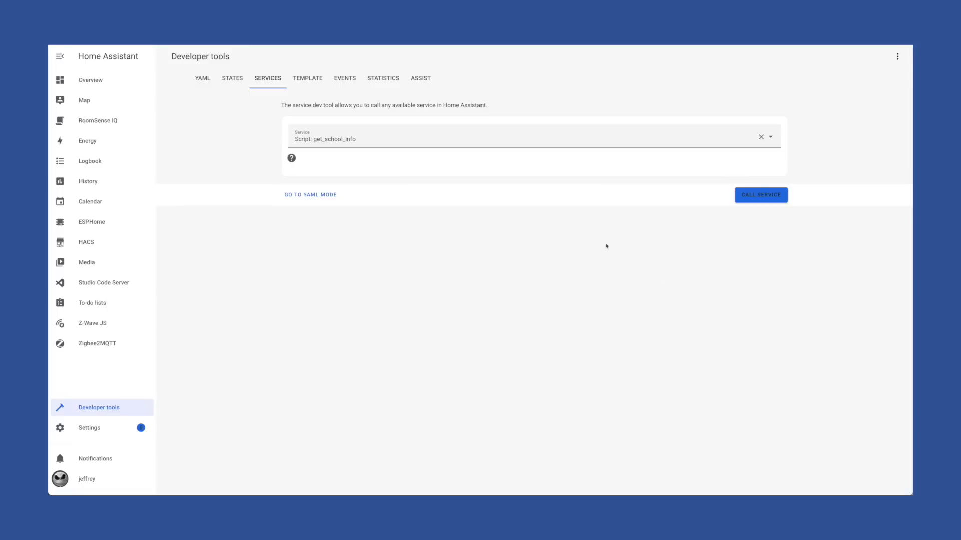
{"action": "left_click", "coordinate": [756, 195]}
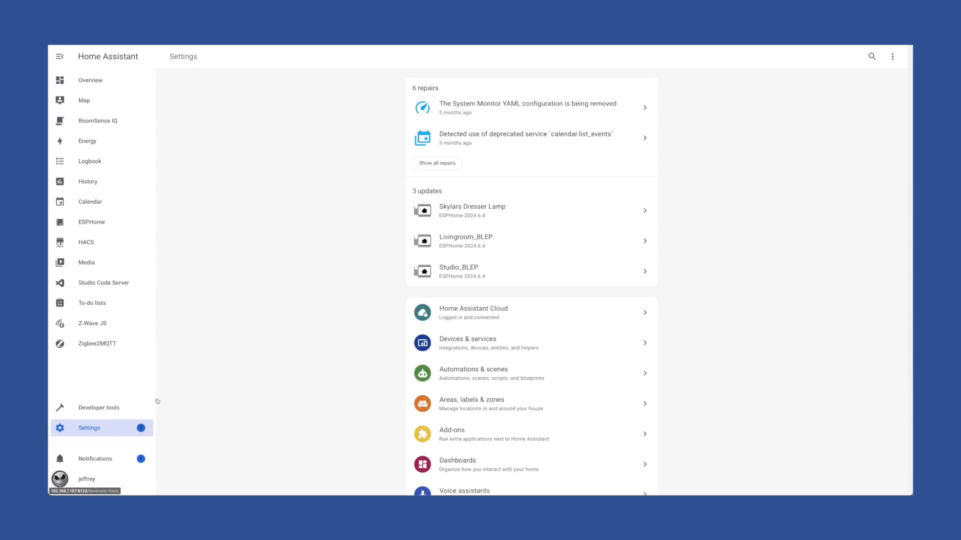
{"action": "left_click", "coordinate": [543, 136]}
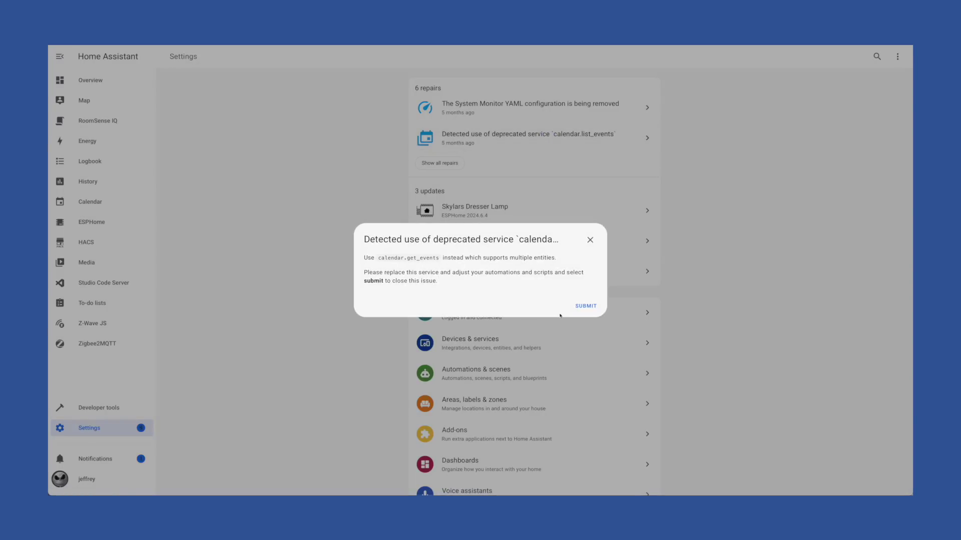
{"action": "left_click", "coordinate": [587, 306]}
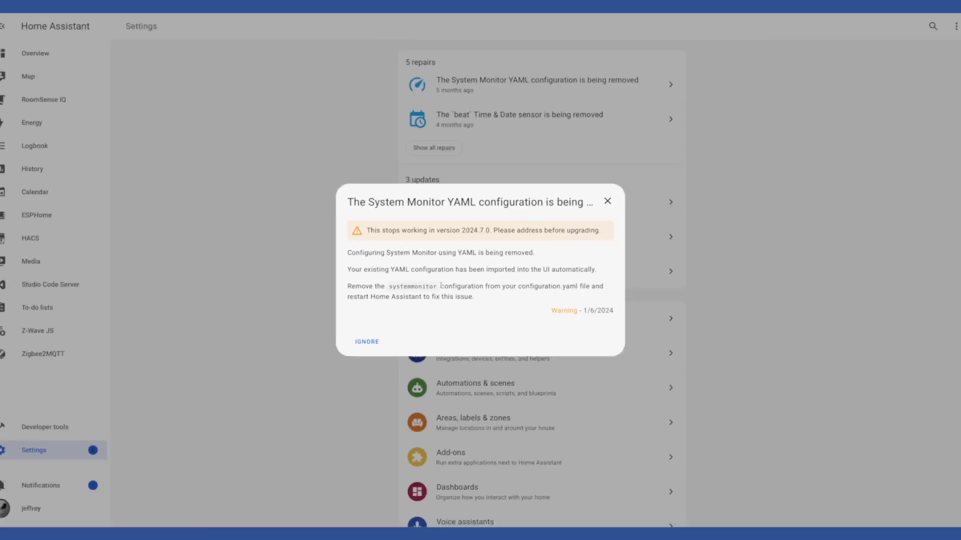
Close the System Monitor repair and view the System Monitor integration's service under Devices & services.
{"action": "left_click", "coordinate": [608, 200]}
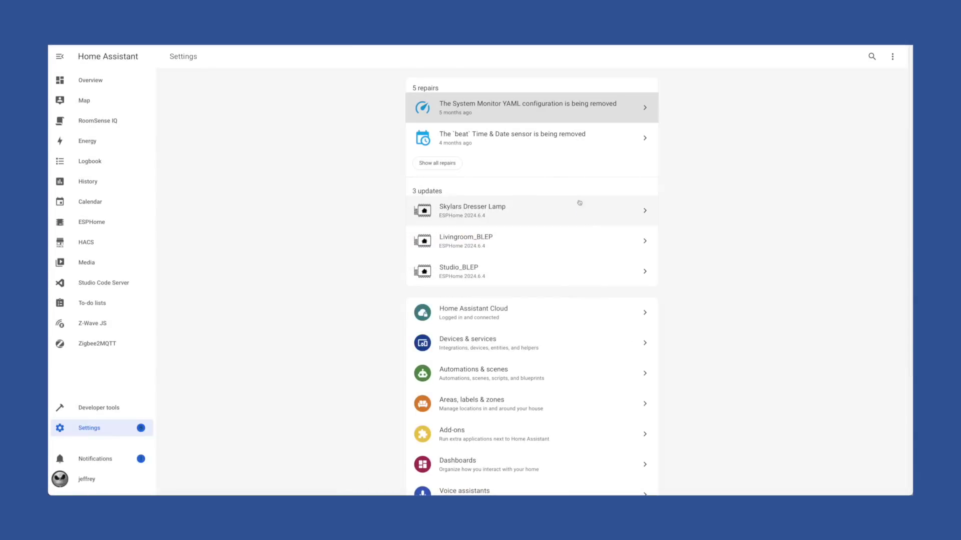
{"action": "left_click", "coordinate": [465, 340]}
{"action": "scroll", "coordinate": [553, 254], "scroll_direction": "down", "scroll_amount": 10}
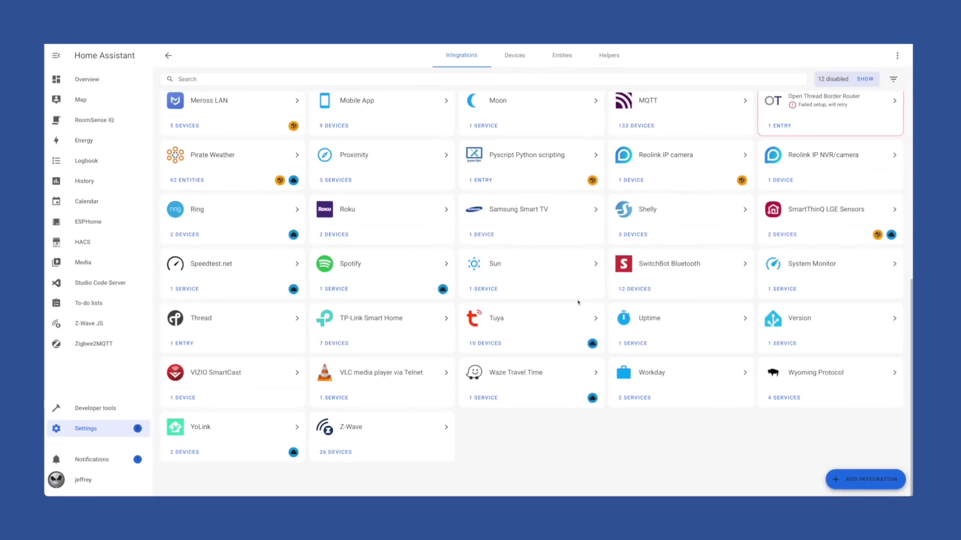
{"action": "left_click", "coordinate": [834, 280]}
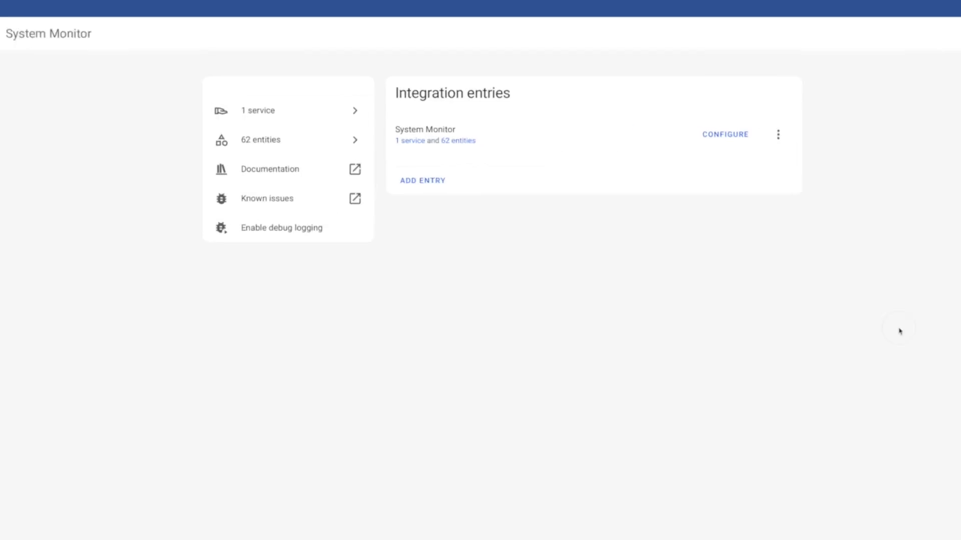
{"action": "left_click", "coordinate": [385, 147]}
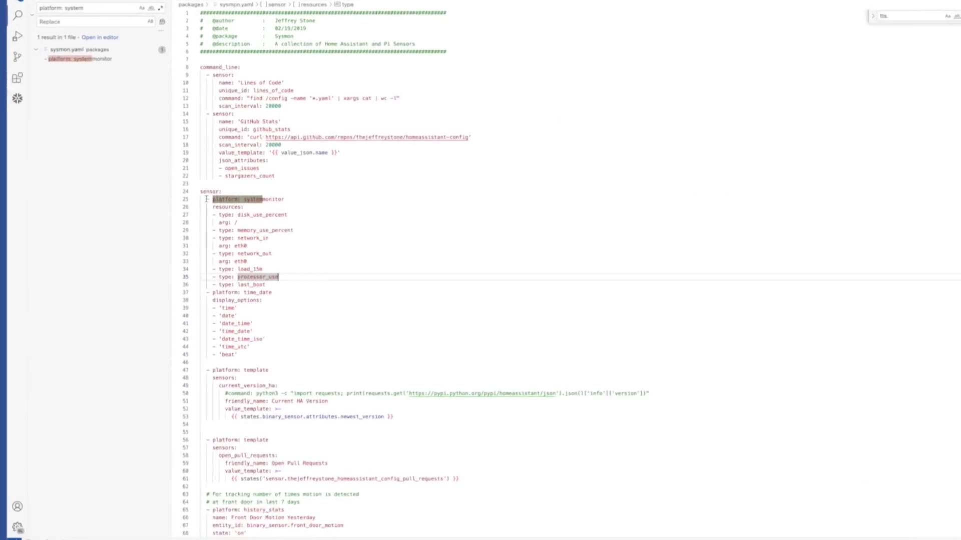
Comment out the systemmonitor sensor block, lines 25–36, through last_boot in sysmon.yaml.
{"action": "left_click_drag", "start_coordinate": [338, 384], "coordinate": [428, 487]}
{"action": "left_click_drag", "start_coordinate": [302, 230], "coordinate": [324, 261]}
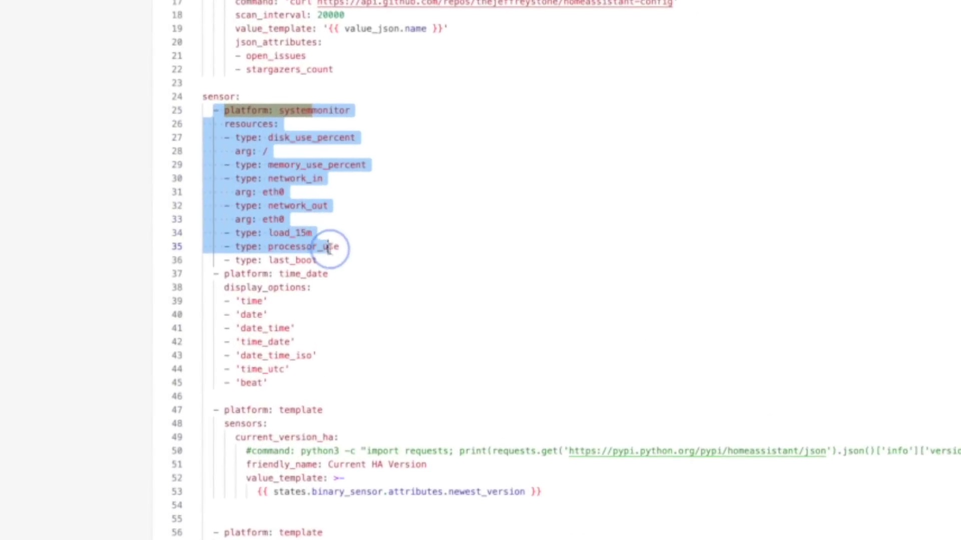
{"action": "key", "text": "ctrl+slash"}
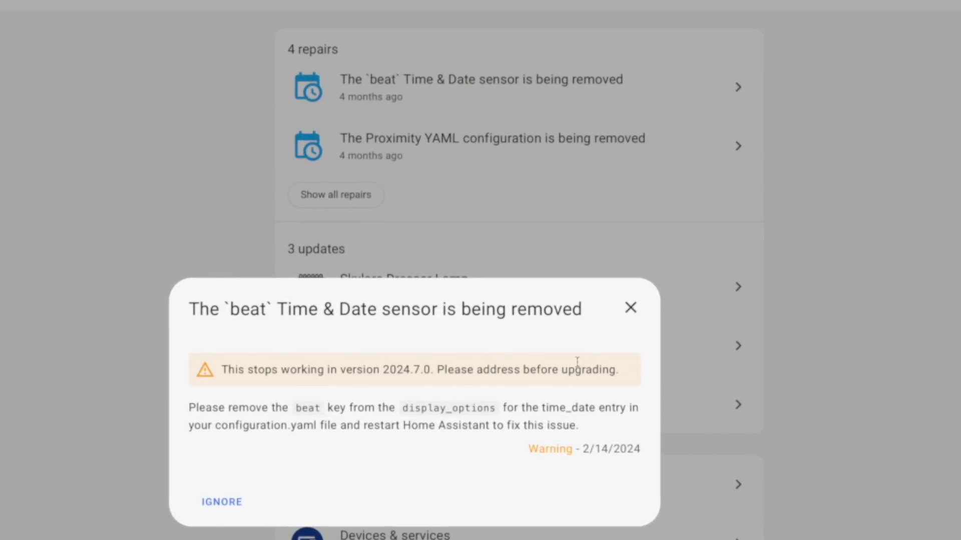
Dismiss the beat Time & Date repair notice and return to the YAML editor.
{"action": "left_click", "coordinate": [630, 308]}
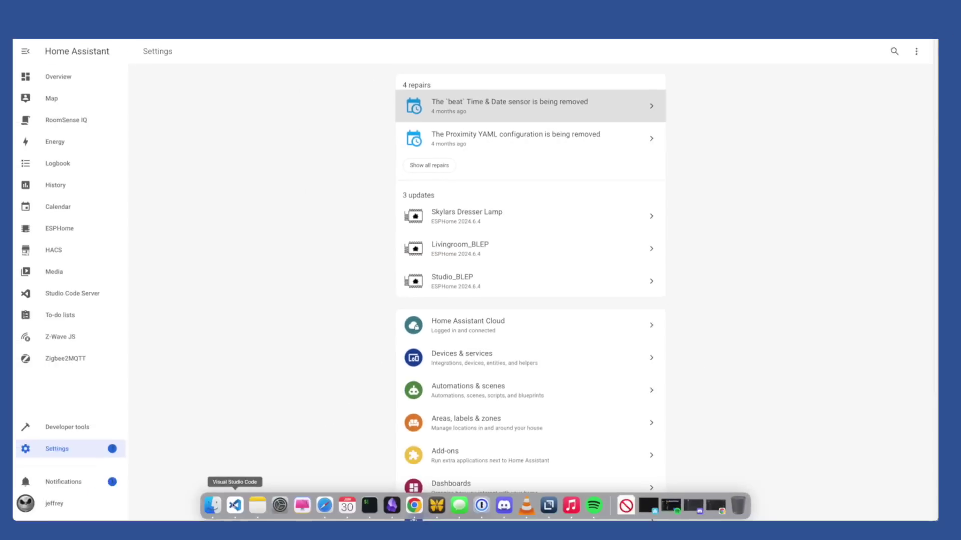
{"action": "left_click", "coordinate": [235, 506]}
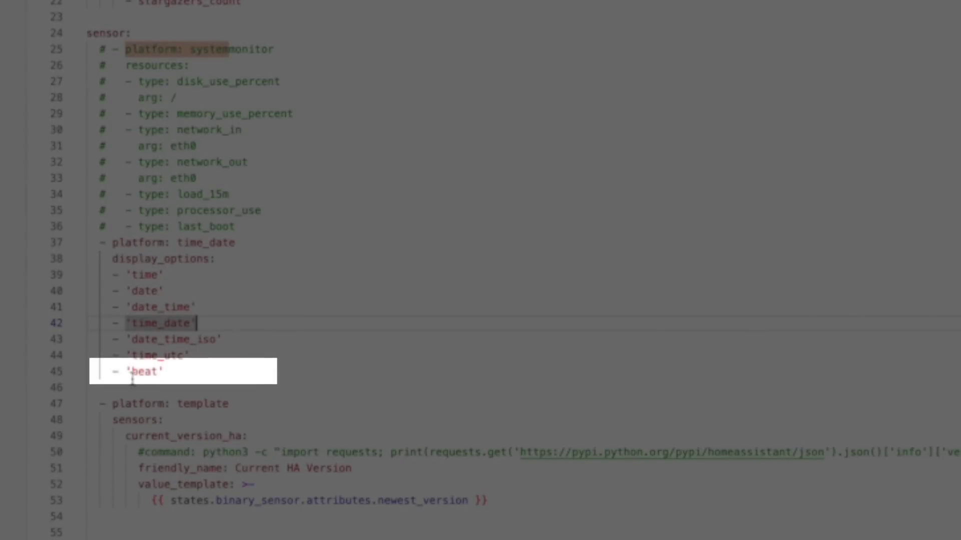
Put a '#' before the 'beat' display option on line 45.
{"action": "left_click", "coordinate": [114, 373]}
{"action": "type", "text": "#"}
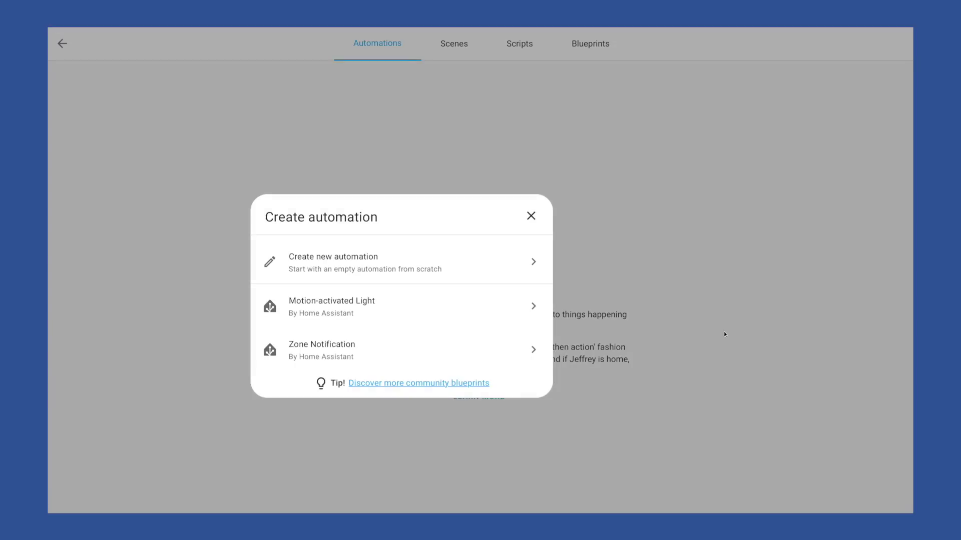
Create a Motion-activated Light blueprint automation with Motion Sensor 1A69 and Living Room Lamp.
{"action": "left_click", "coordinate": [367, 316]}
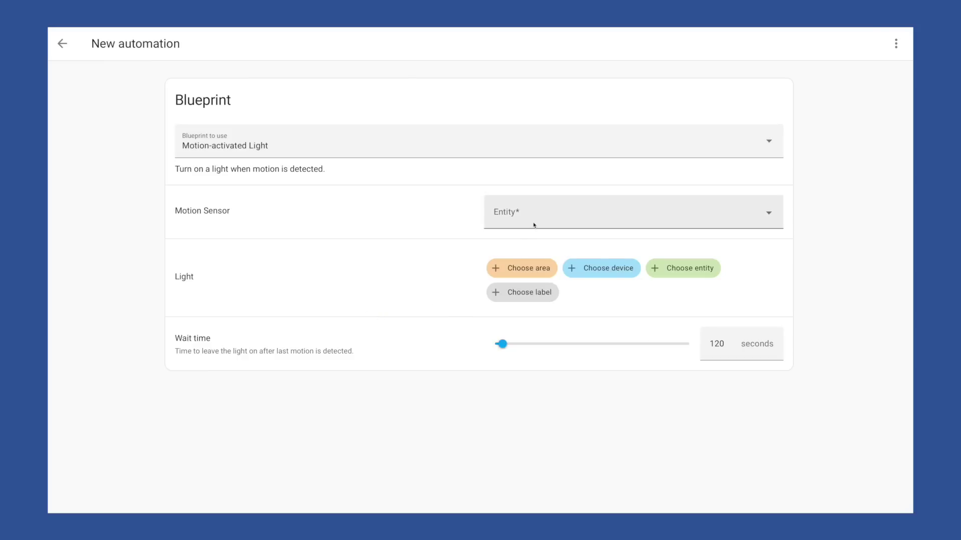
{"action": "left_click", "coordinate": [534, 223]}
{"action": "left_click", "coordinate": [538, 253]}
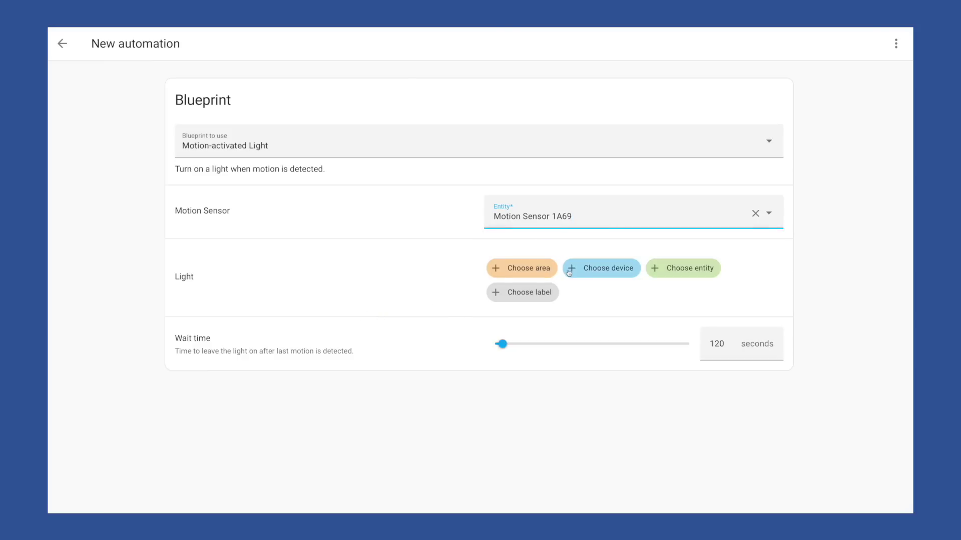
{"action": "left_click", "coordinate": [596, 270]}
{"action": "left_click", "coordinate": [524, 322]}
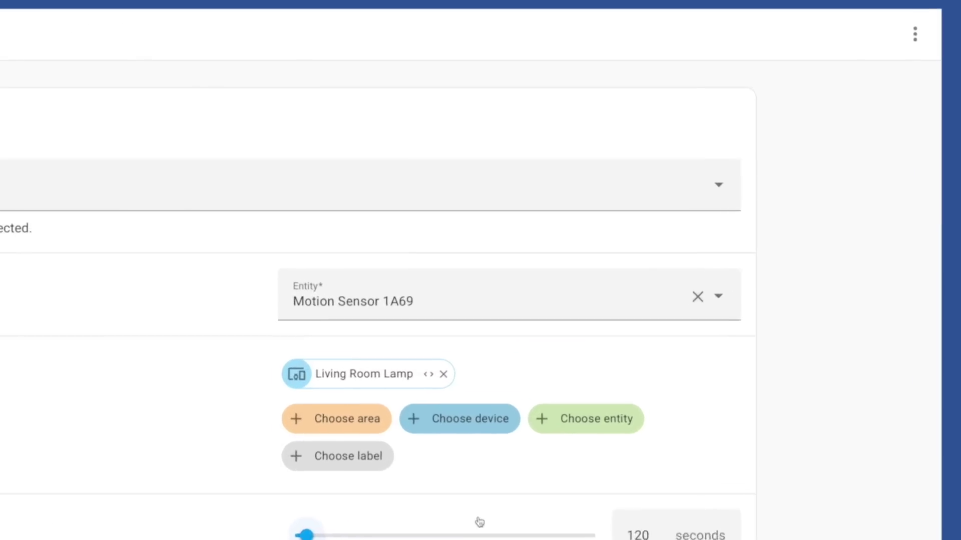
{"action": "left_click", "coordinate": [921, 31]}
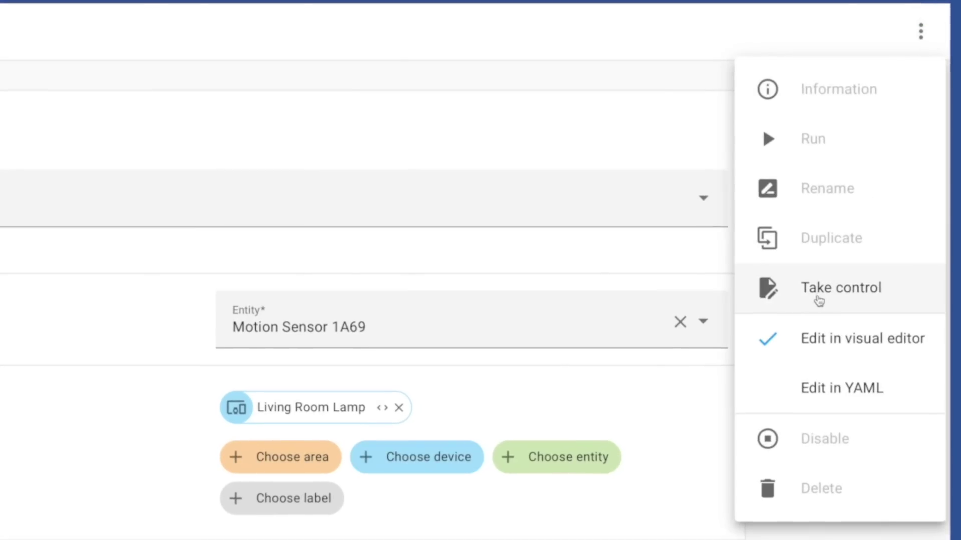
Take control of the blueprint automation to make it regular, then go to Devices.
{"action": "left_click", "coordinate": [819, 299]}
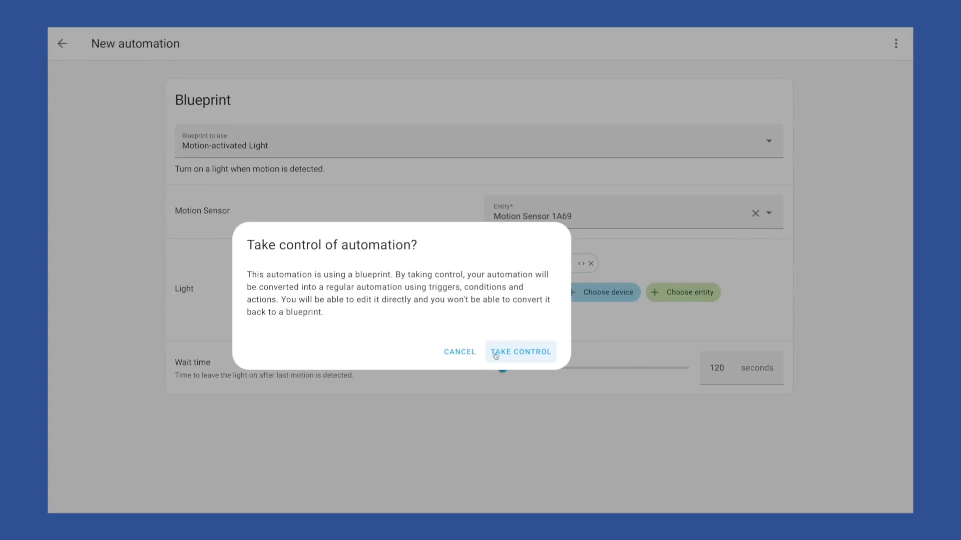
{"action": "left_click", "coordinate": [525, 356]}
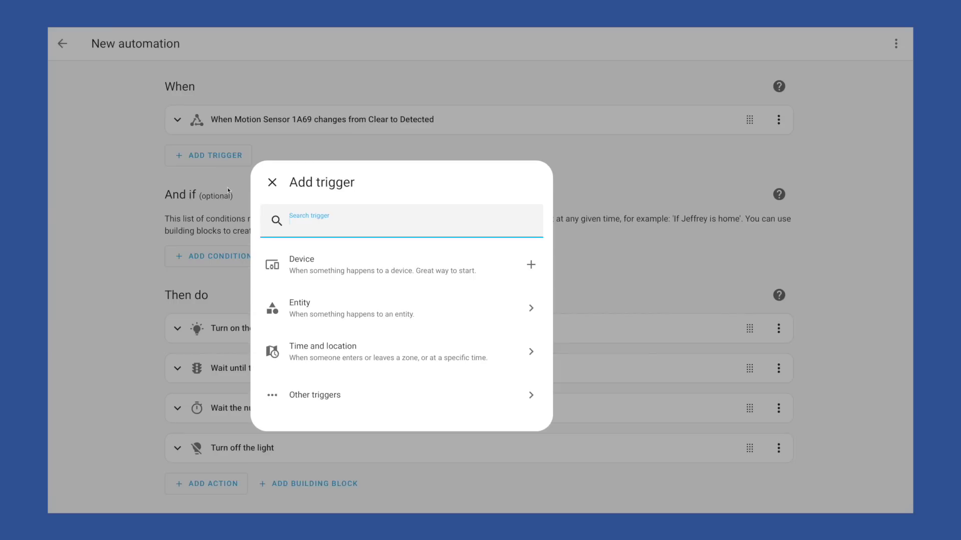
{"action": "left_click", "coordinate": [218, 188]}
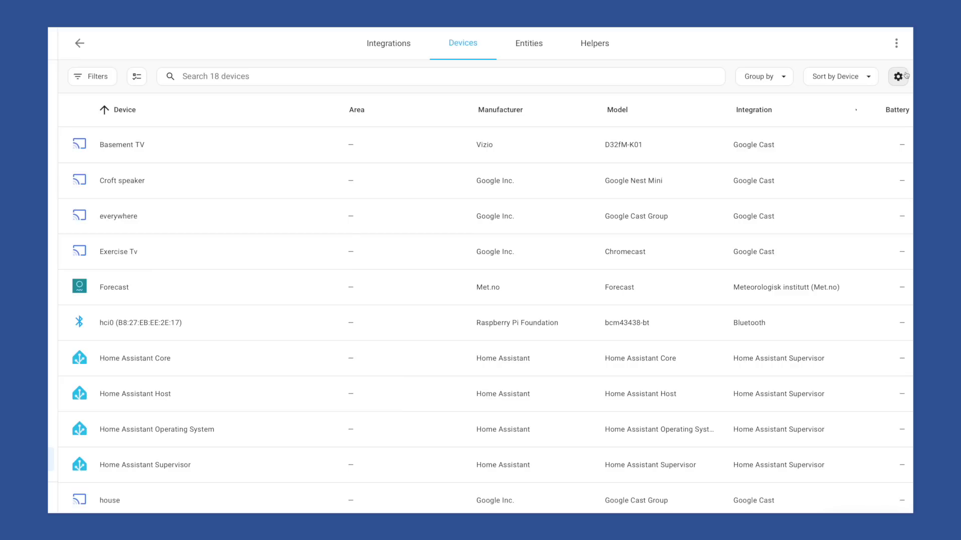
Hide the Model column in the devices table and move Area above Manufacturer.
{"action": "left_click", "coordinate": [898, 77]}
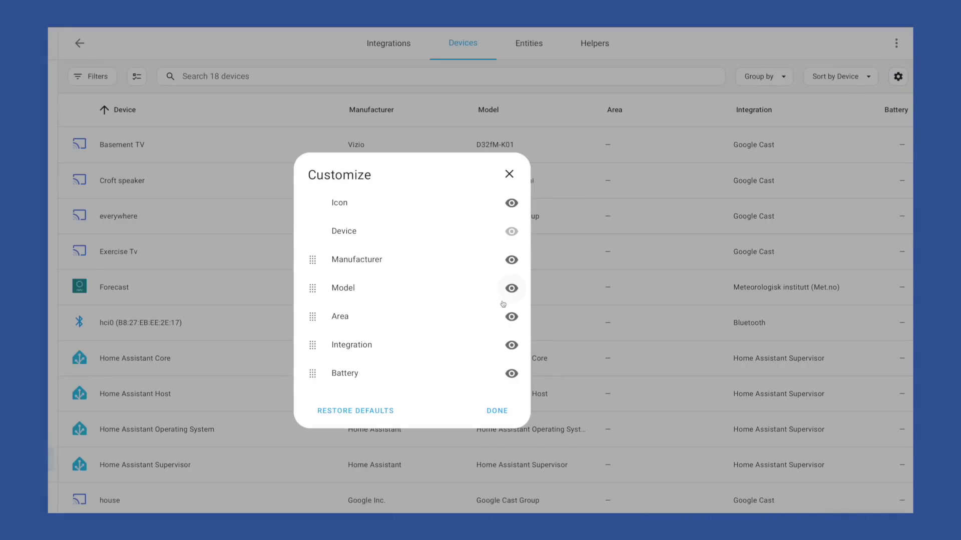
{"action": "left_click", "coordinate": [511, 288]}
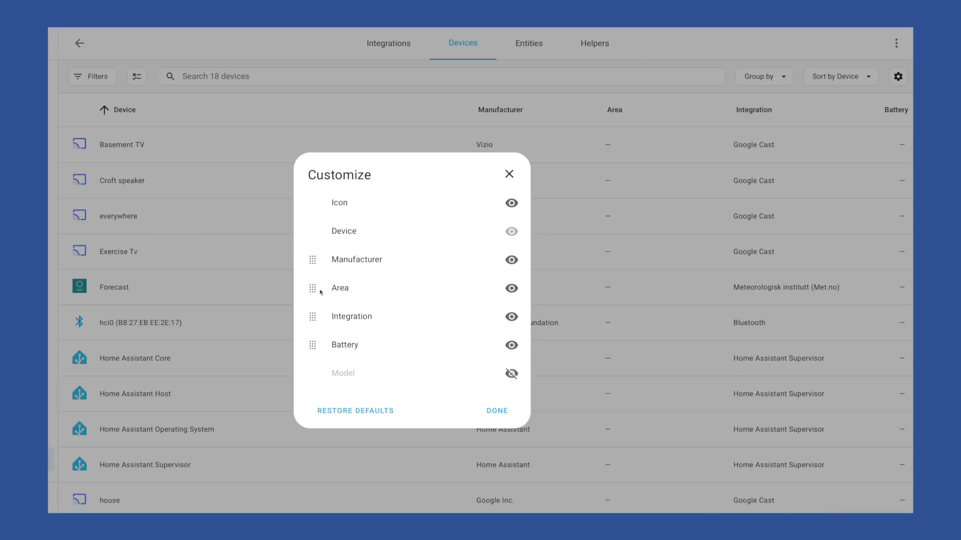
{"action": "left_click_drag", "start_coordinate": [312, 288], "coordinate": [320, 255]}
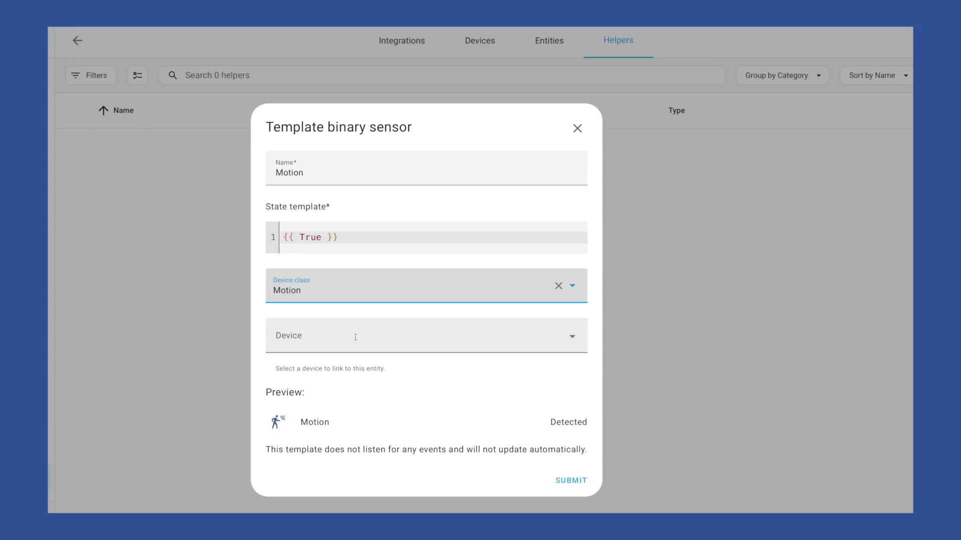
Link the Motion template binary sensor to Basement TV, create it, and view Basement TV's device page.
{"action": "left_click", "coordinate": [324, 341]}
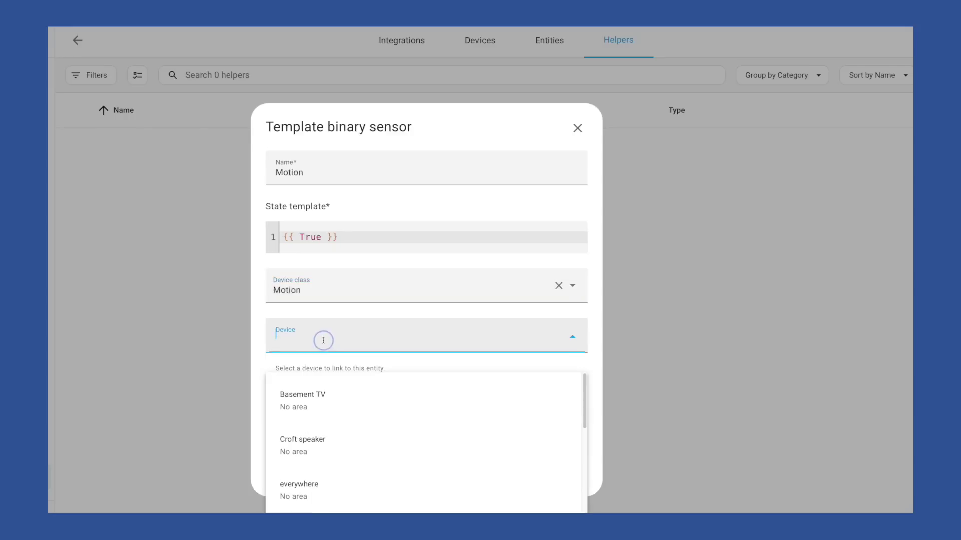
{"action": "left_click", "coordinate": [326, 401]}
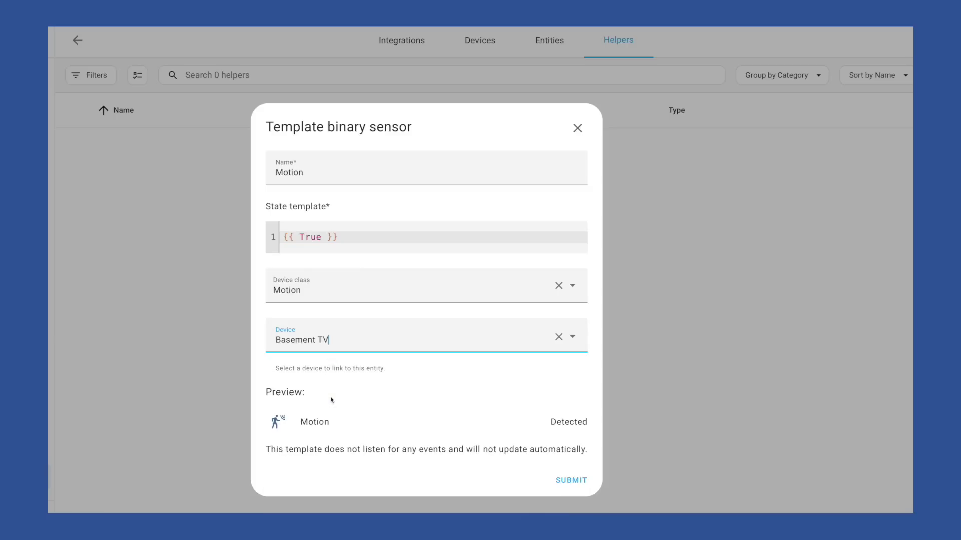
{"action": "left_click", "coordinate": [565, 480]}
{"action": "left_click", "coordinate": [523, 380]}
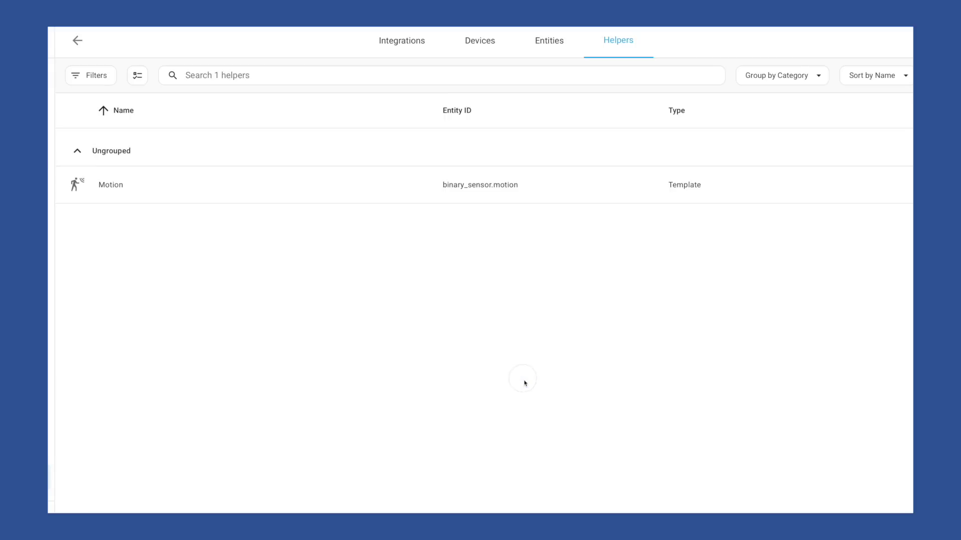
{"action": "left_click", "coordinate": [479, 44]}
{"action": "left_click", "coordinate": [131, 155]}
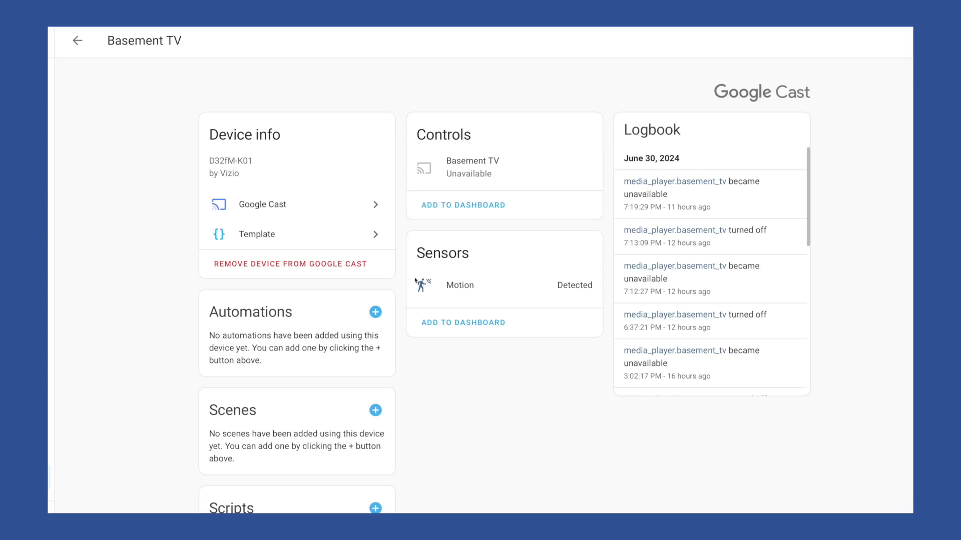